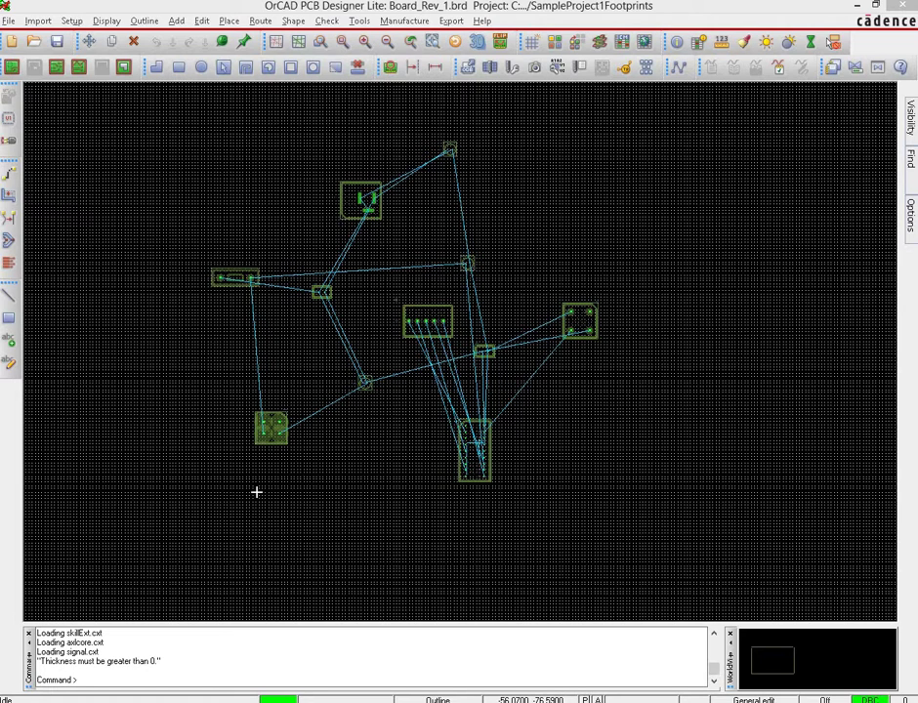
- Launch Constraint Manager for Board_Rev_1 and maximize it to fill the screen
click(71, 21)
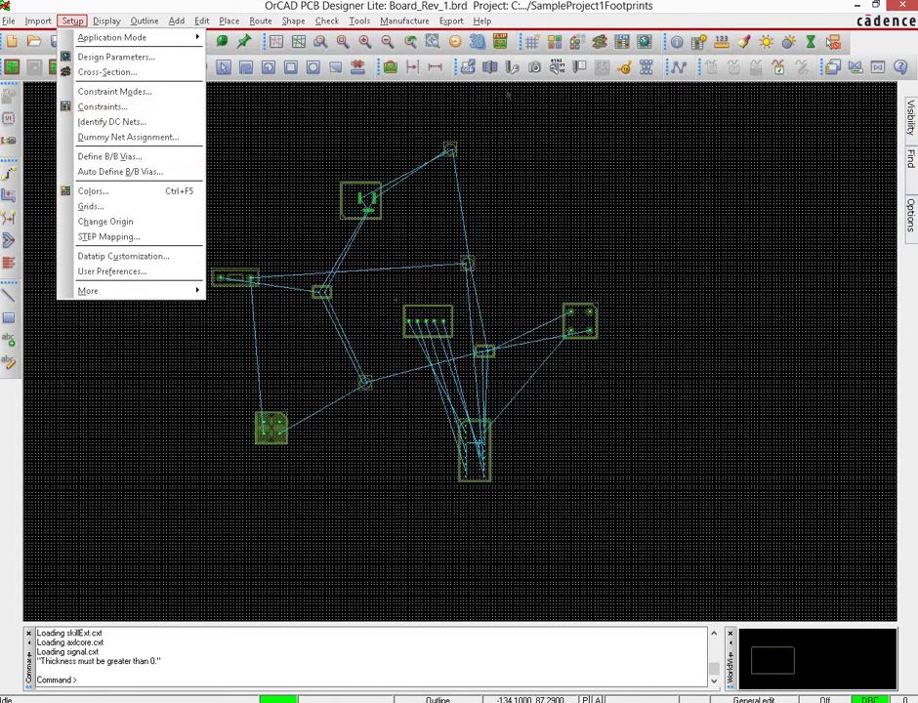
click(625, 41)
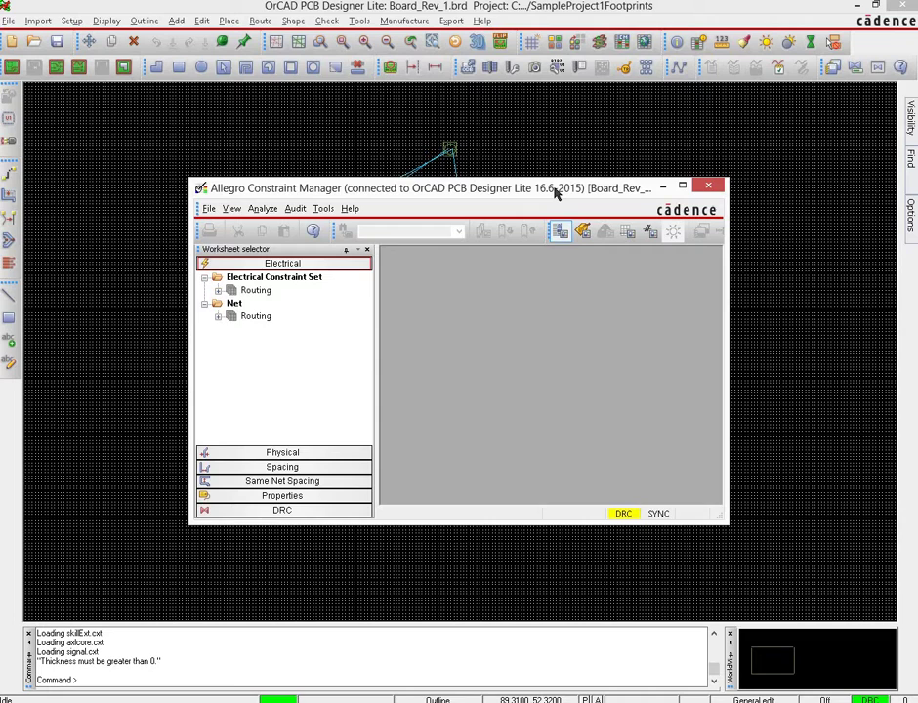
click(683, 186)
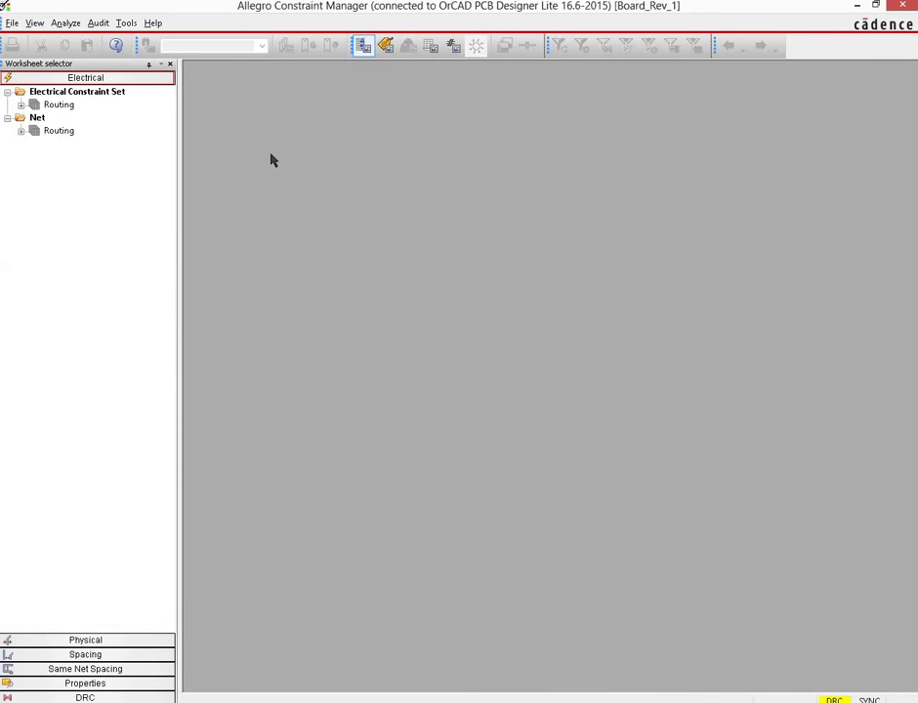
- Open the Physical Constraint Set All Layers table showing DEFAULT's 0.1270 mm minimum line width
click(90, 642)
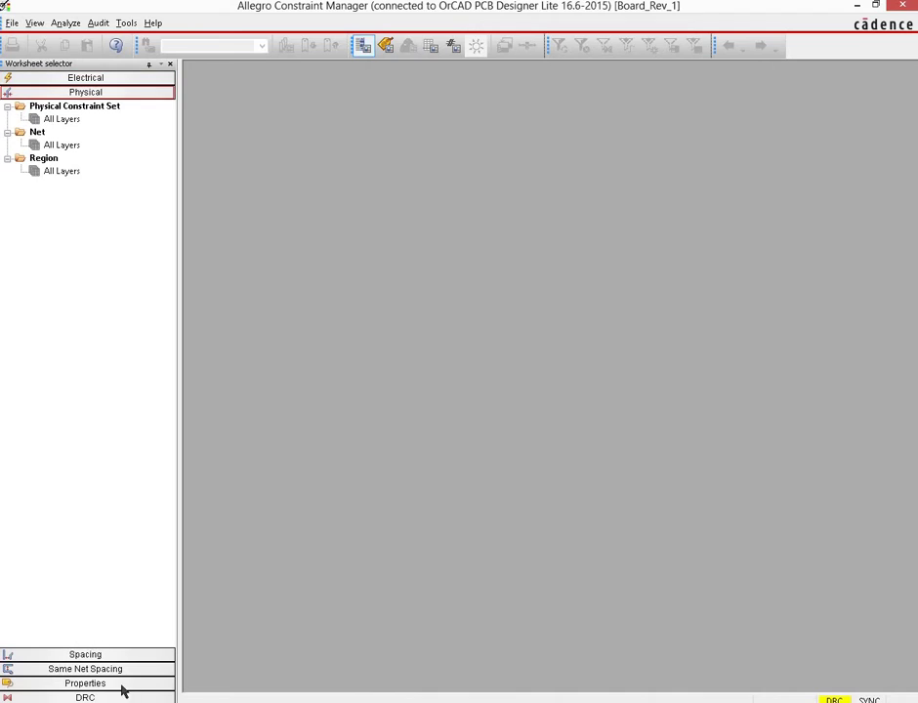
click(75, 107)
key(Left)
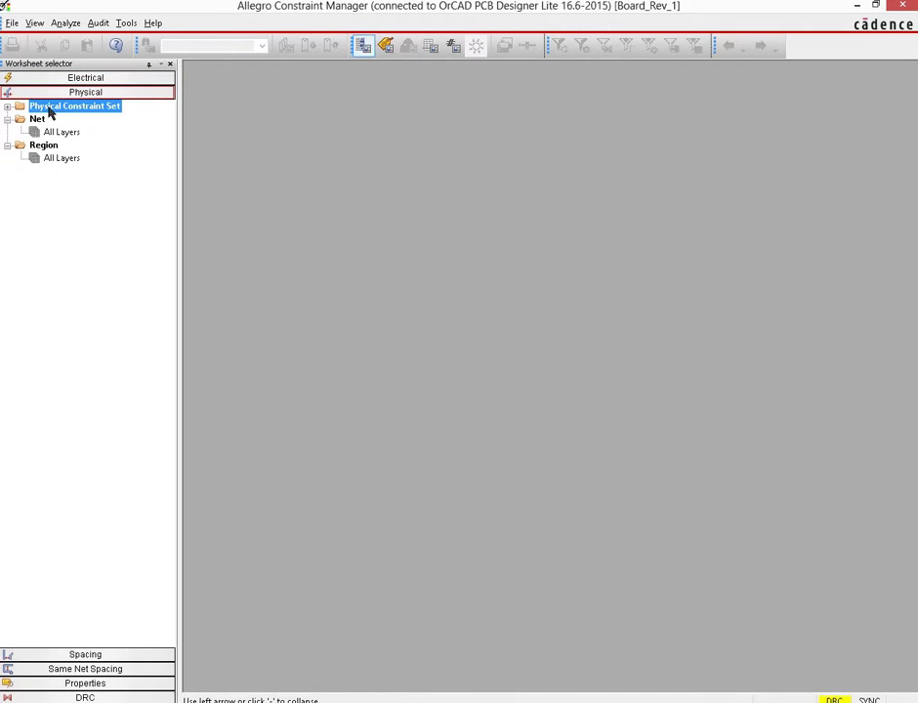
click(8, 106)
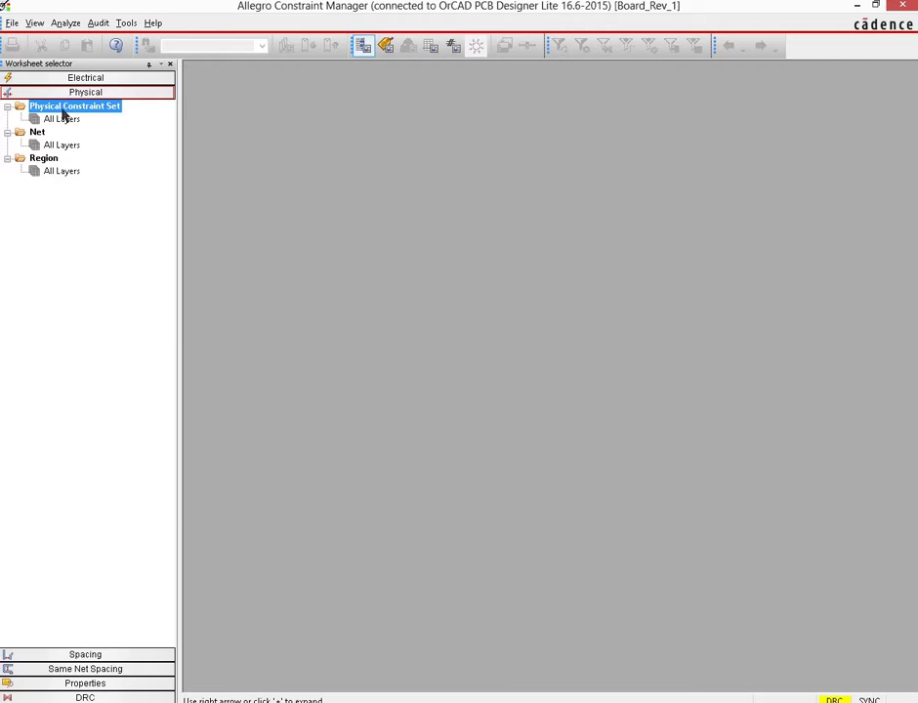
click(59, 119)
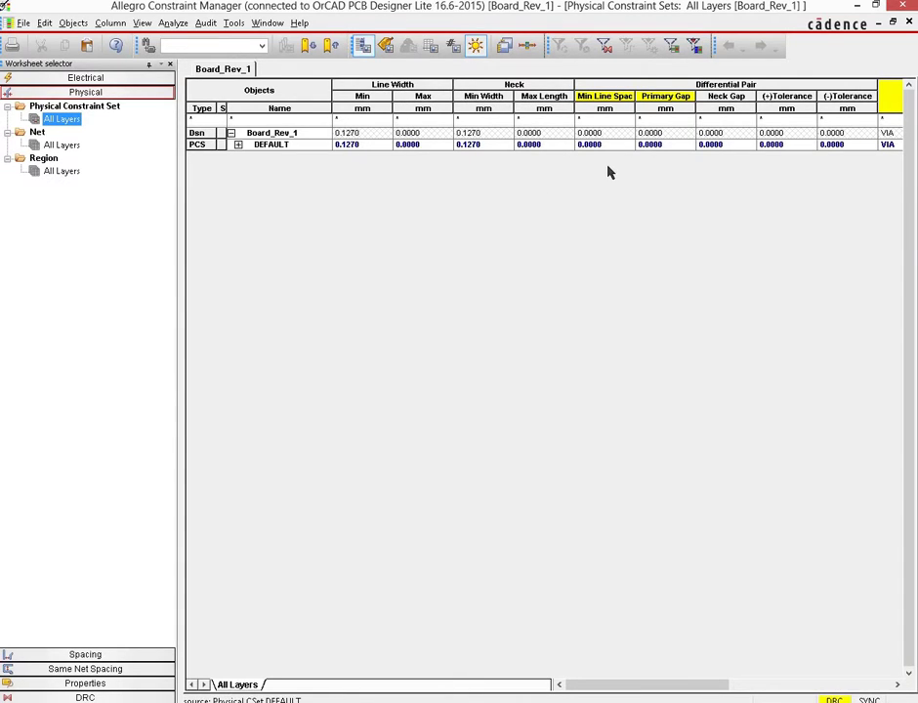
drag(687, 688, 806, 699)
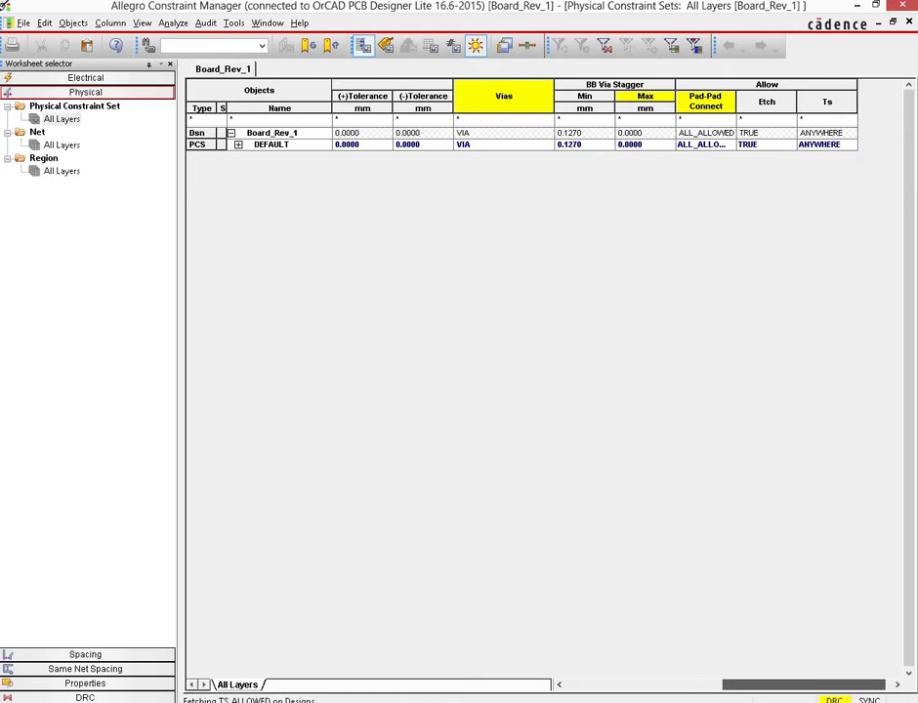
drag(757, 700, 614, 692)
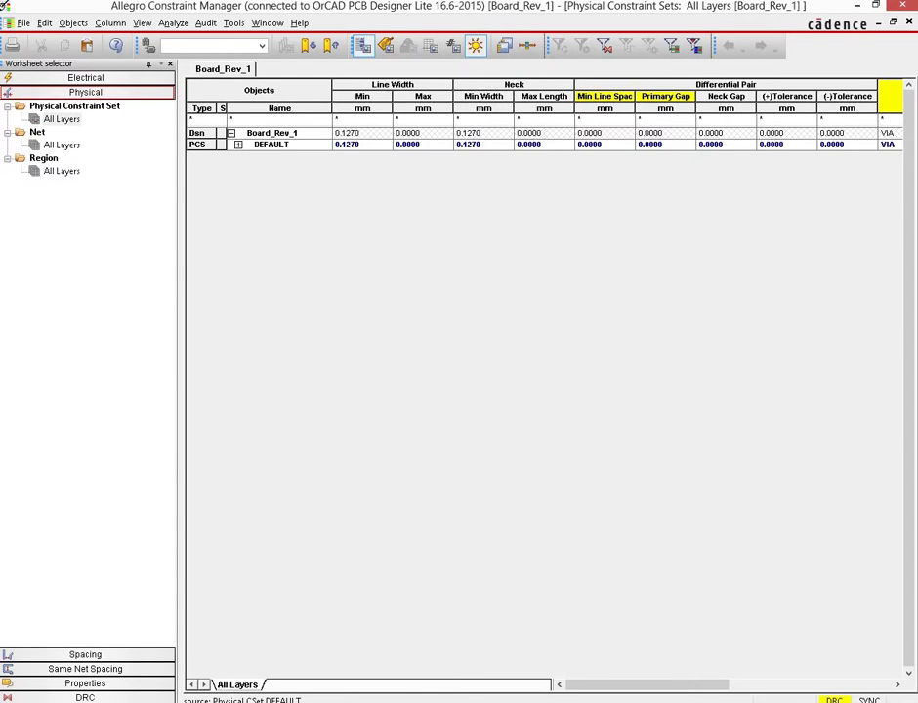
- Review the Notepad design notes for the 10 mil (0.254 mm) pad-to-trace separation
click(406, 699)
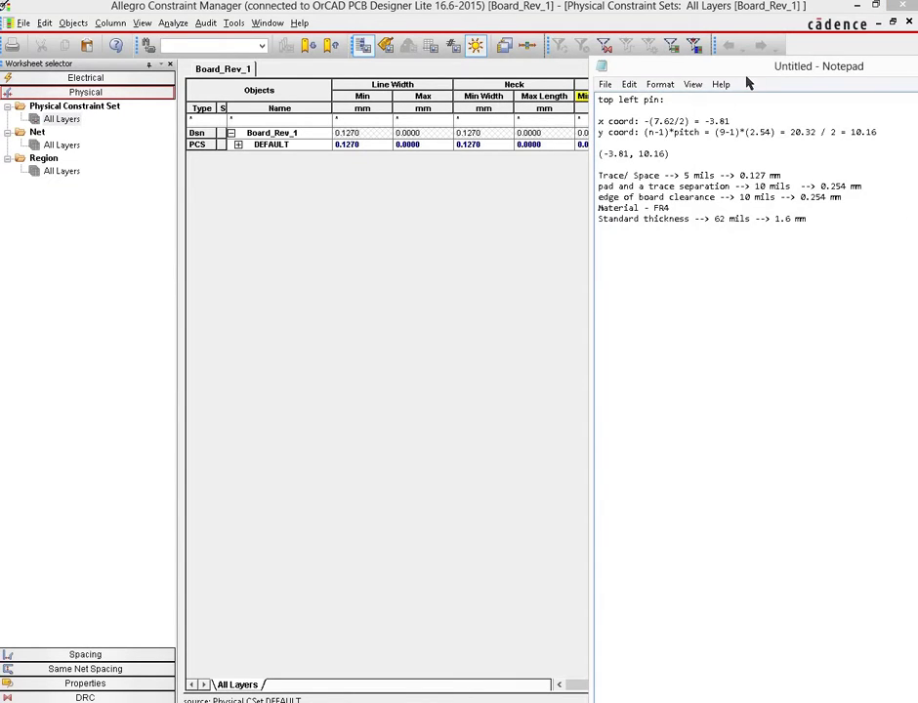
drag(787, 72, 914, 55)
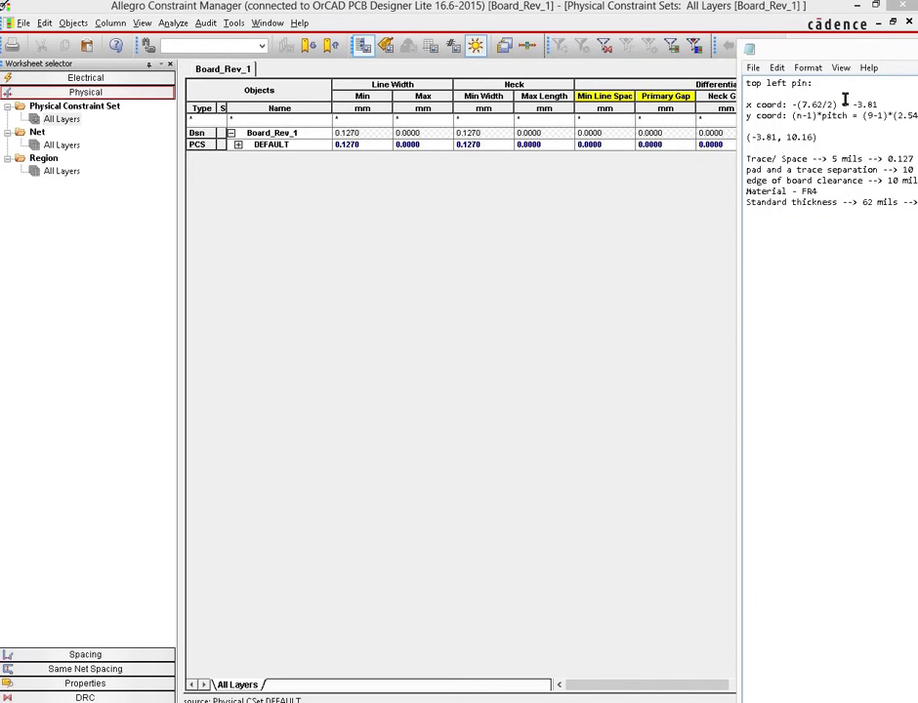
drag(818, 54, 642, 20)
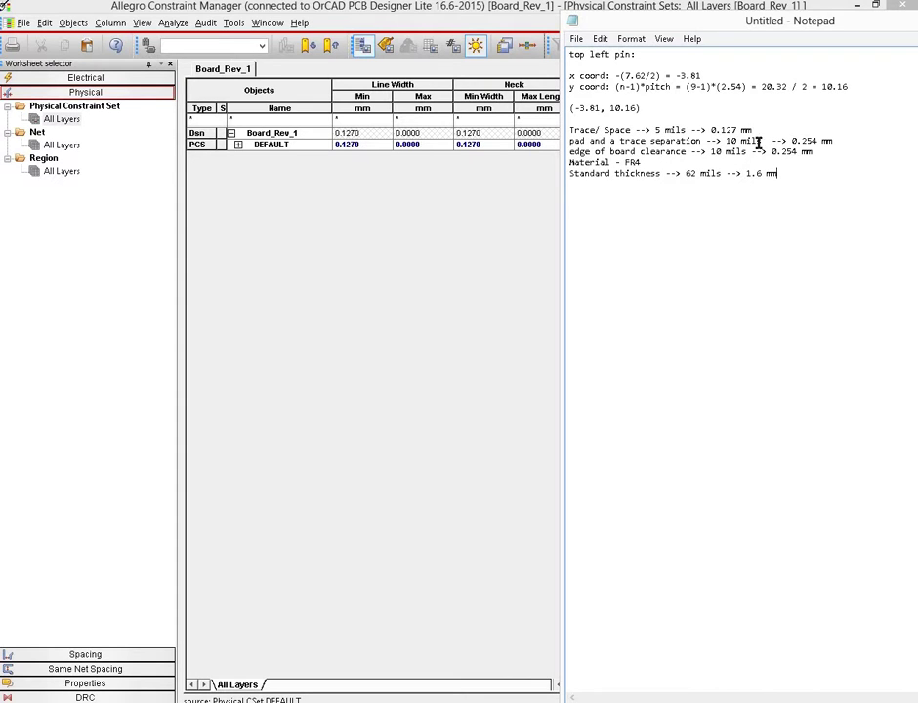
drag(772, 20, 521, 28)
- Browse the physical constraint tables for all layers, nets and regions, expanding DEFAULT's TOP and BOTTOM layers
click(709, 28)
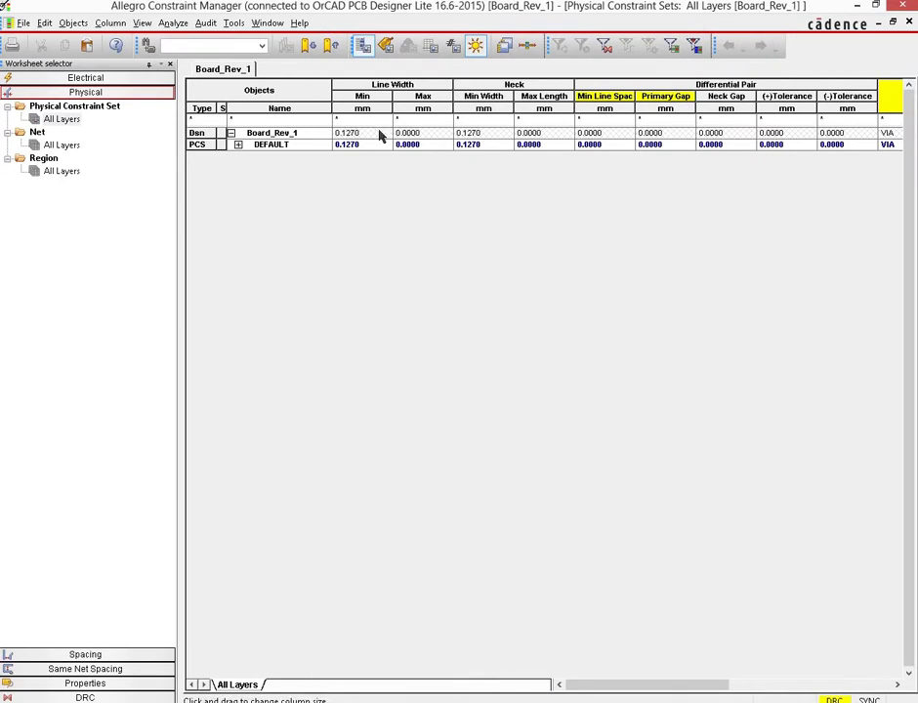
click(62, 118)
click(237, 145)
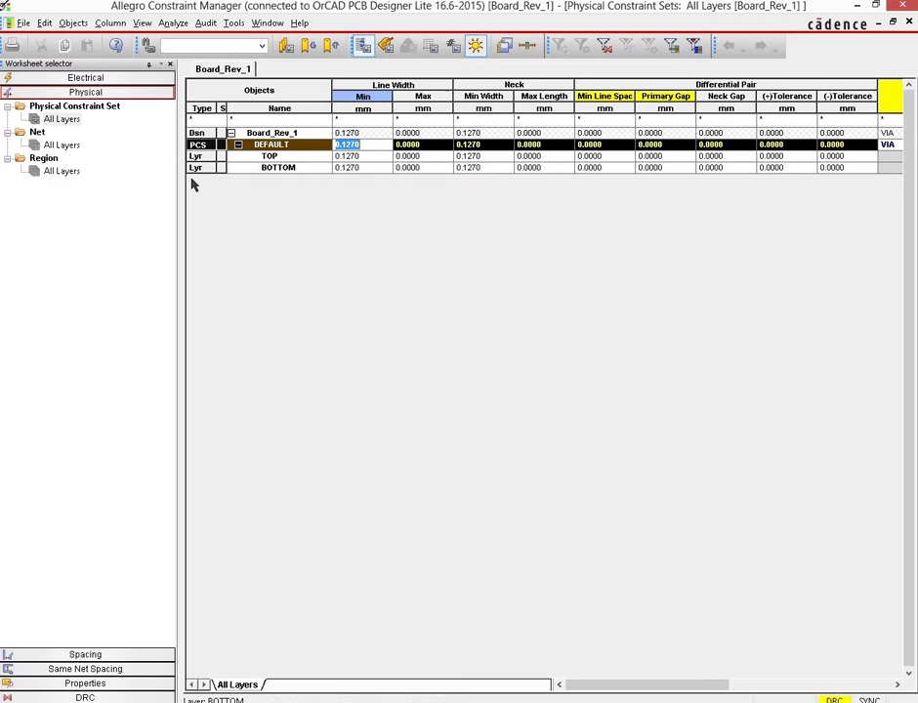
click(37, 132)
click(59, 144)
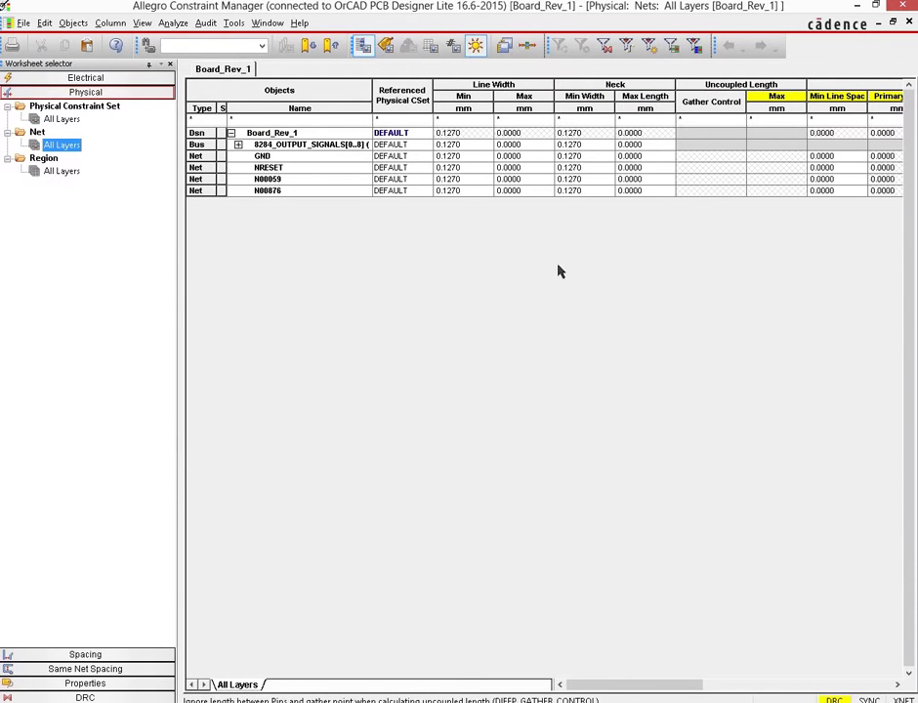
click(62, 172)
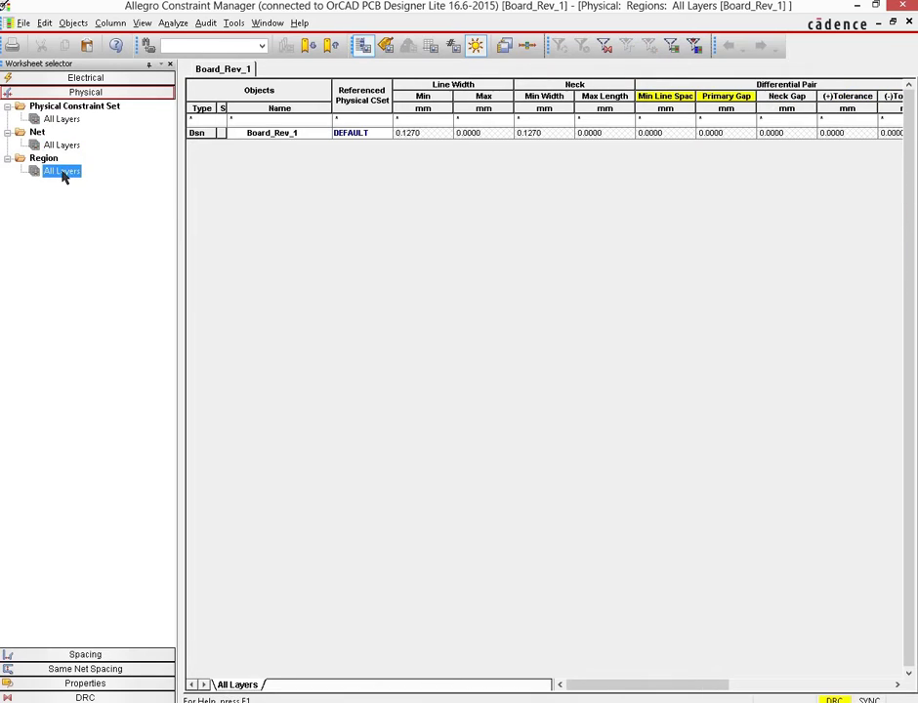
- Open the Spacing Constraint Set All Layers table and set DEFAULT's Line-to-Thru Pin spacing to 0.254 mm
click(85, 656)
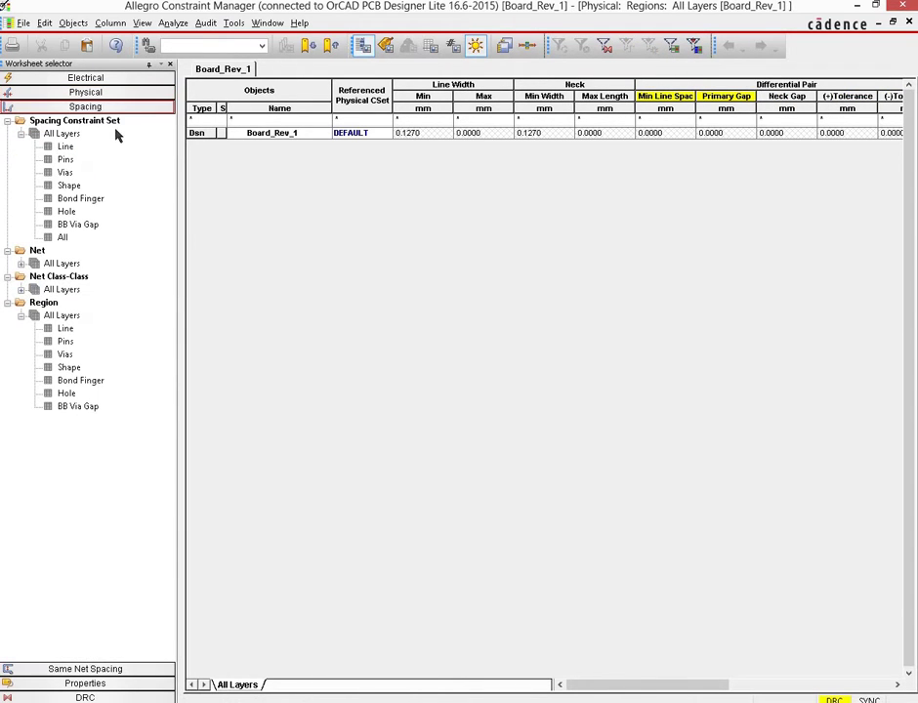
click(62, 134)
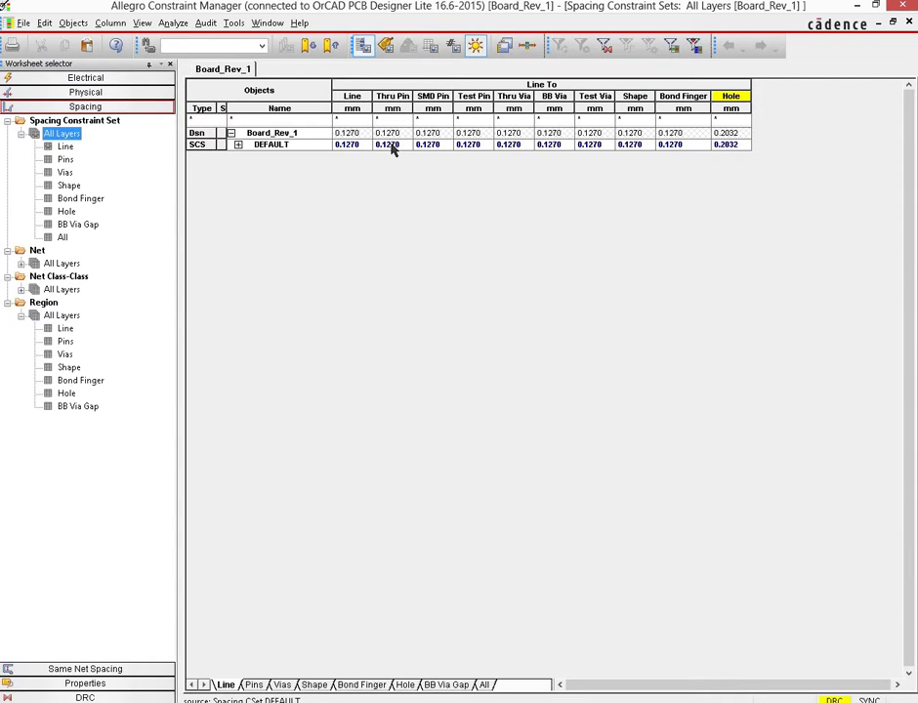
click(389, 143)
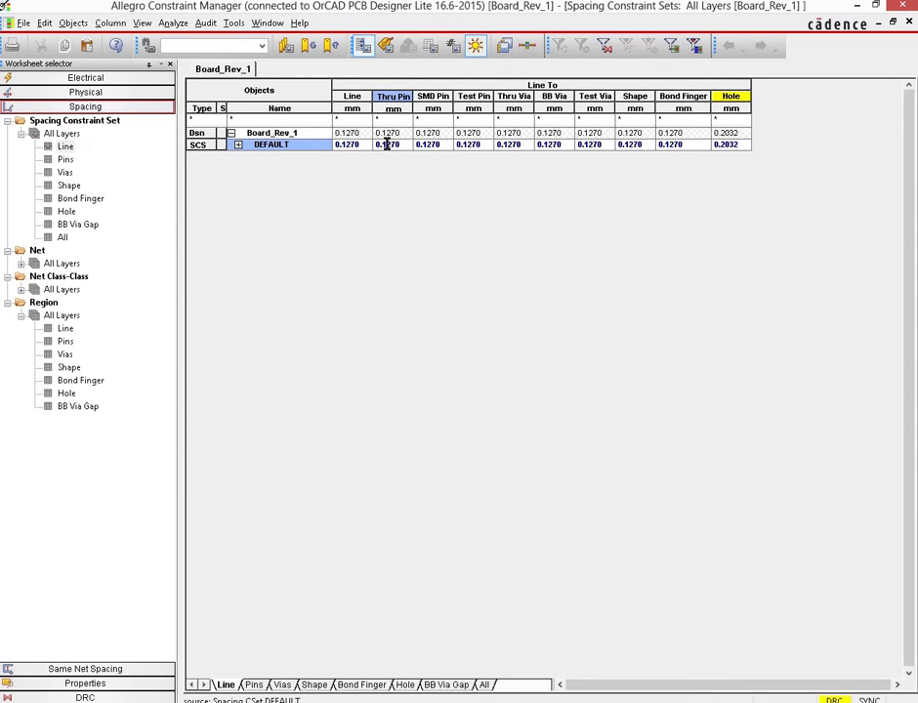
double_click(389, 144)
text(254)
key(Return)
- Change DEFAULT's Line-to-Hole and Line-to-Thru Via spacing to 0.254 mm
double_click(731, 144)
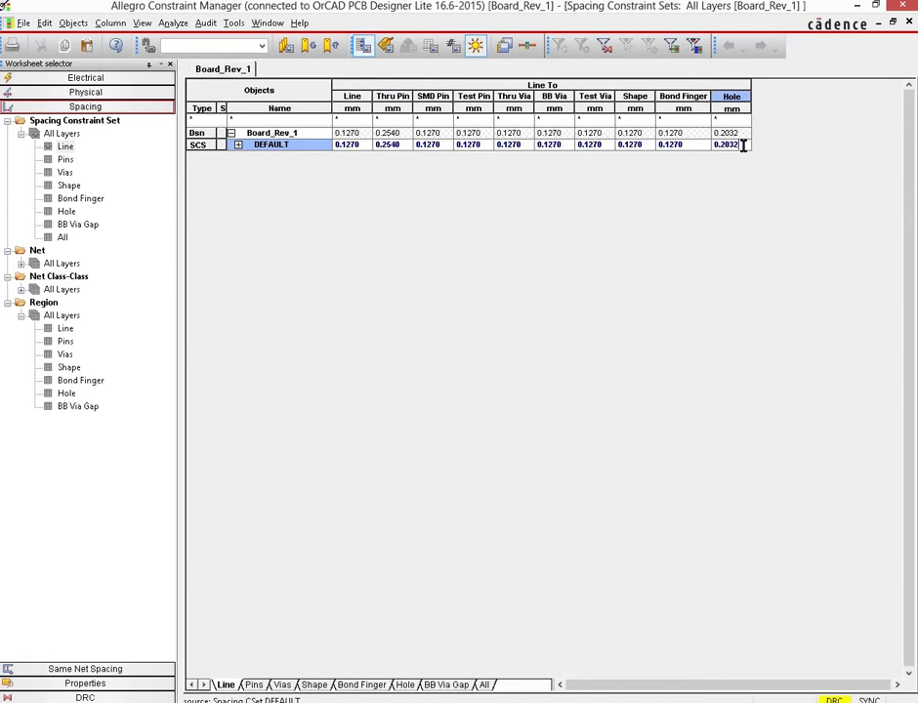
drag(724, 146, 767, 148)
text(54)
click(671, 144)
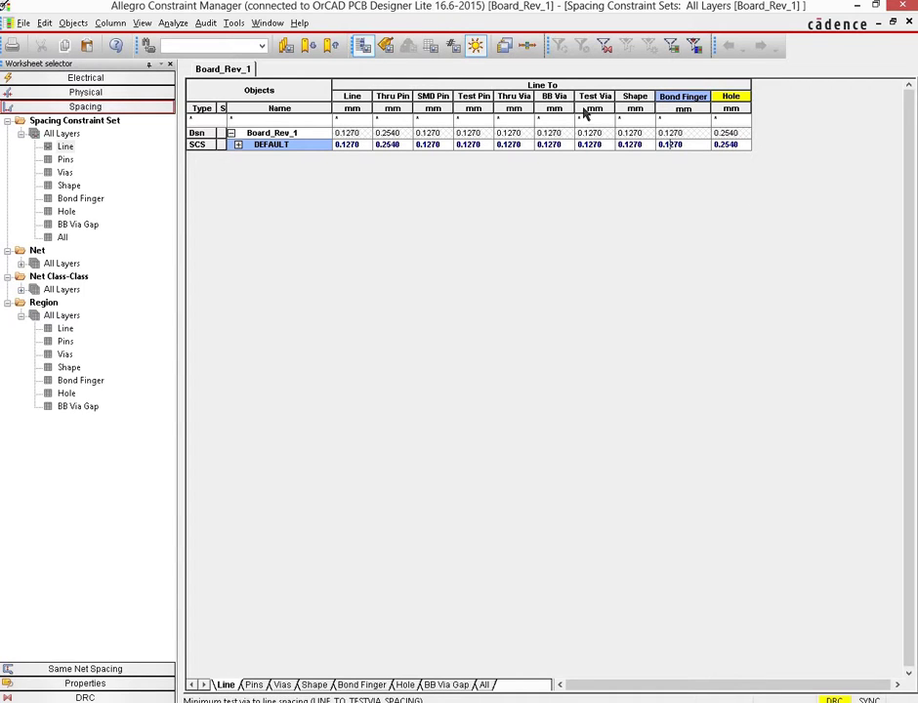
click(520, 143)
drag(507, 145, 523, 145)
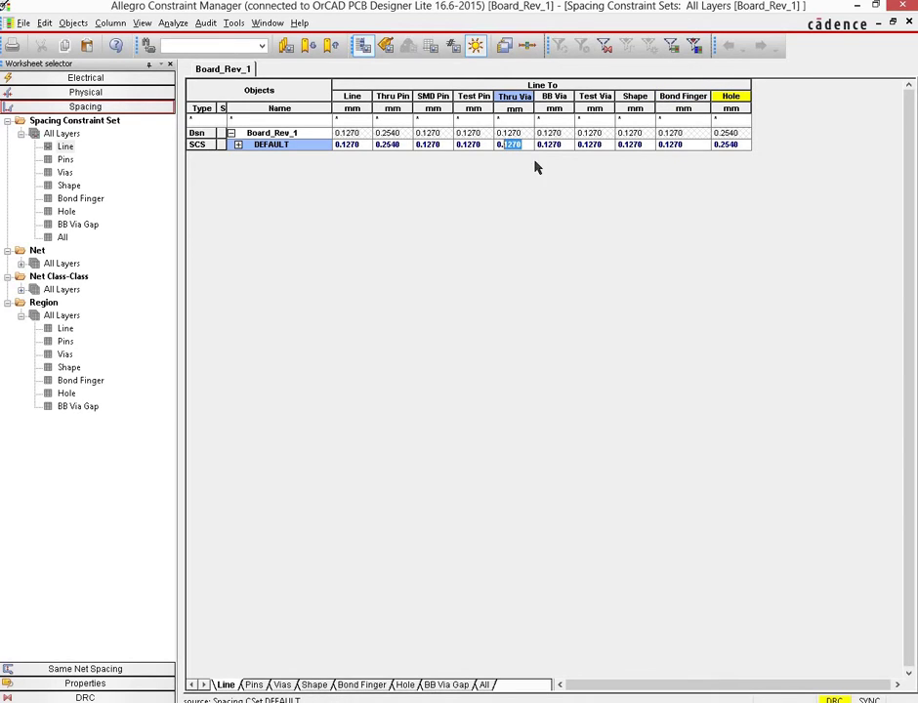
text(2)
key(Return)
- Show the Net General Properties table for Board_Rev_1's nets, then list the Electrical worksheets
key(alt+Tab)
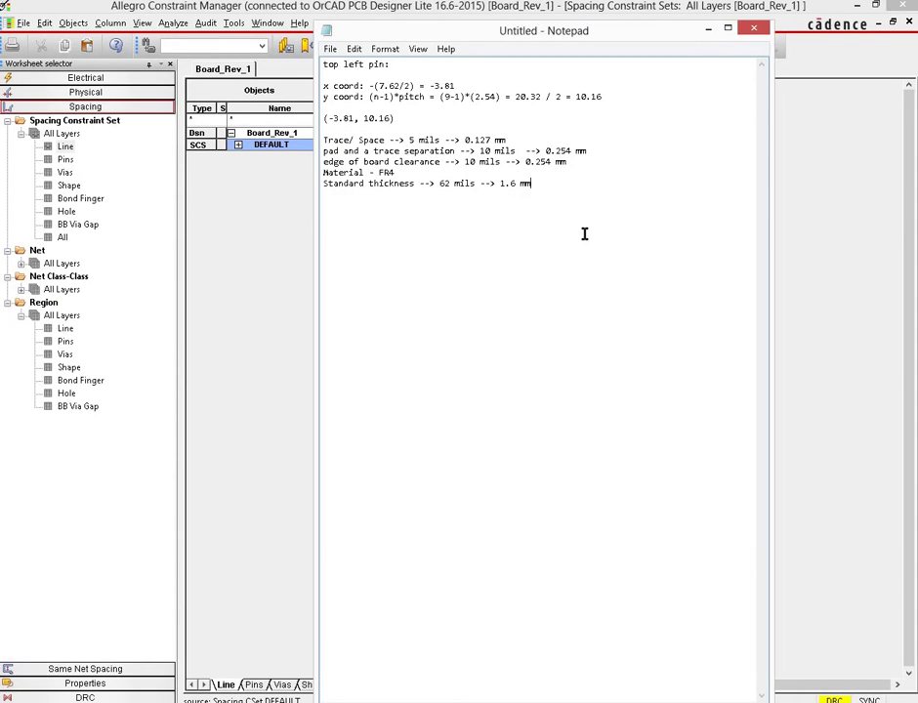
click(708, 31)
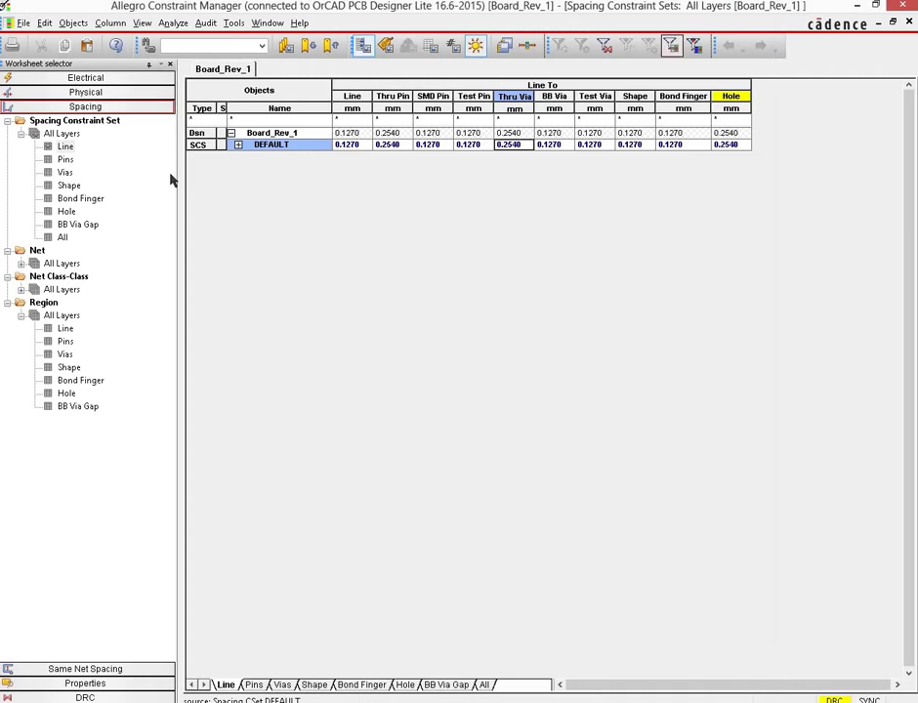
click(96, 670)
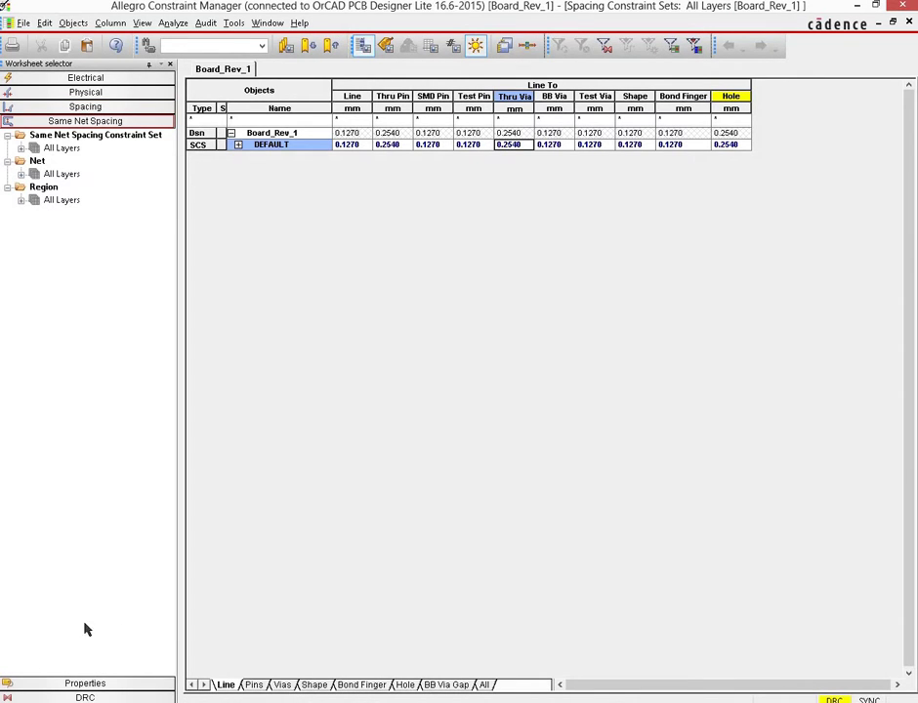
click(99, 685)
click(72, 163)
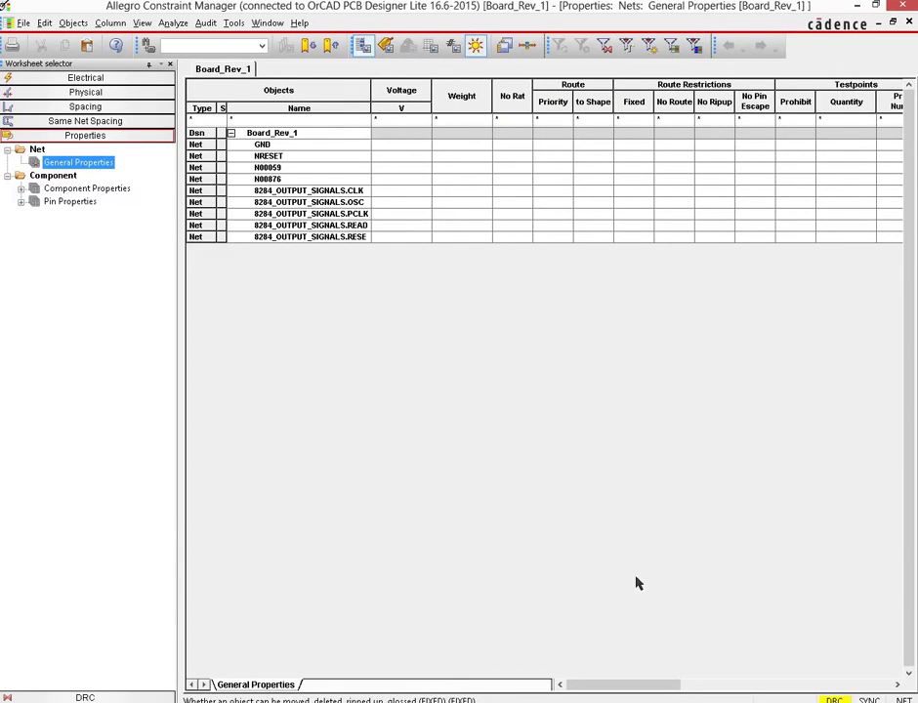
drag(620, 685, 537, 701)
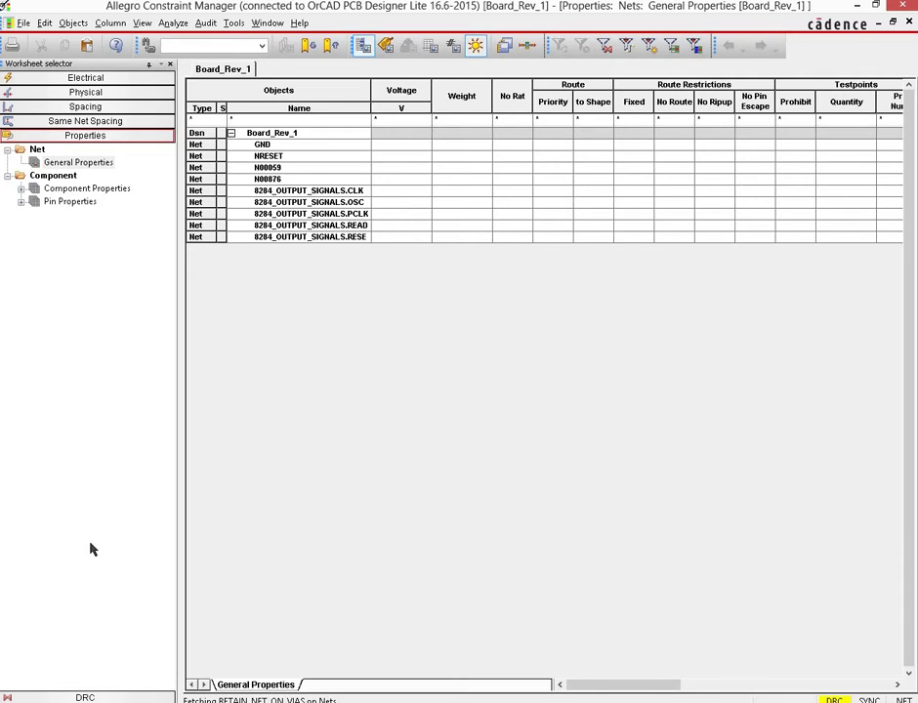
click(80, 80)
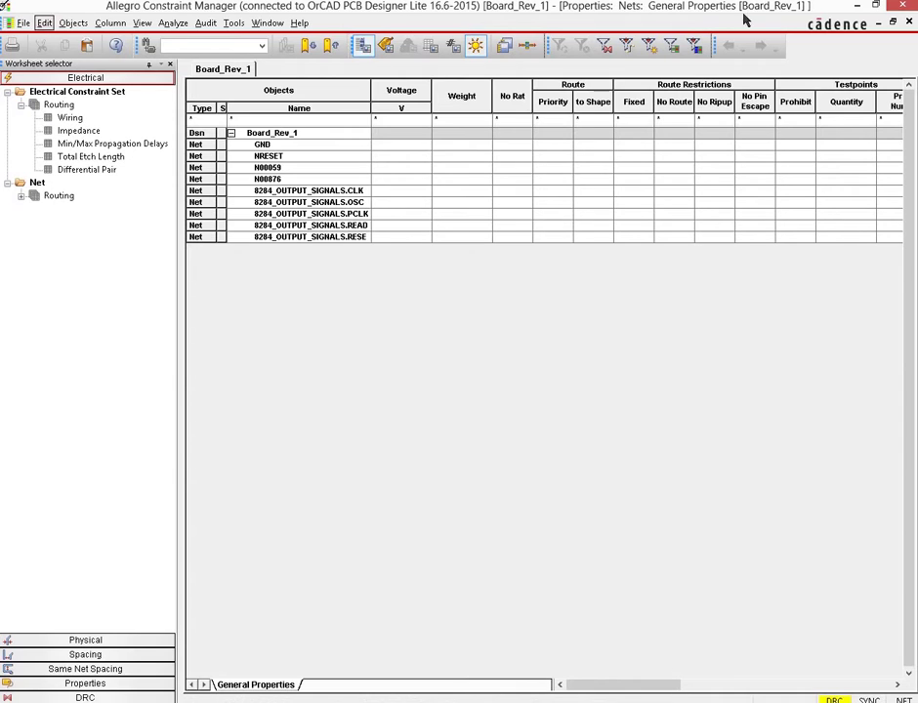
- Close Constraint Manager from the File menu to return to Board_Rev_1.brd
click(23, 24)
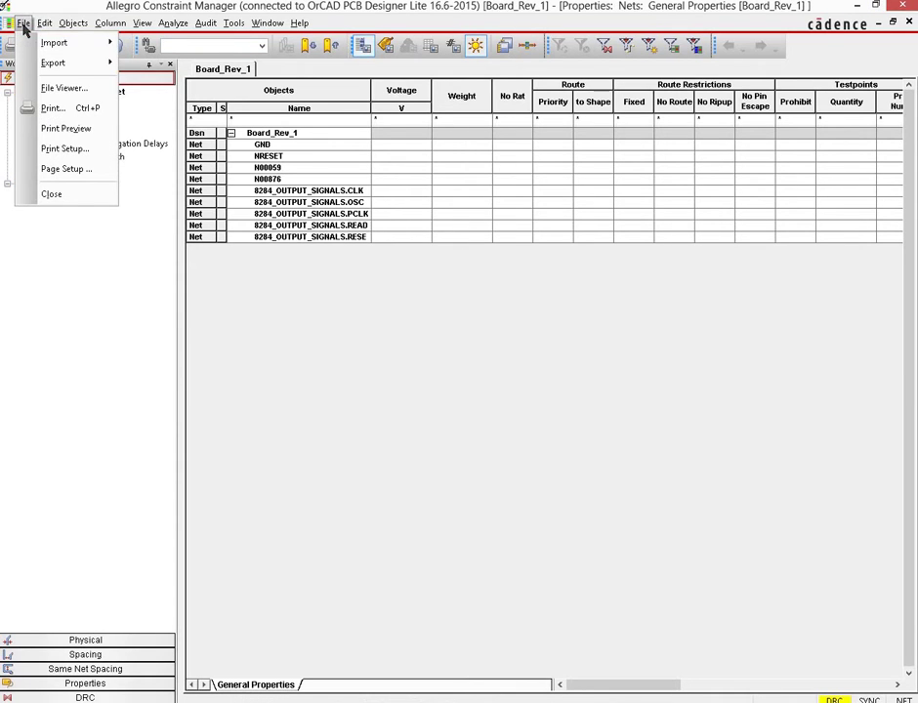
click(51, 195)
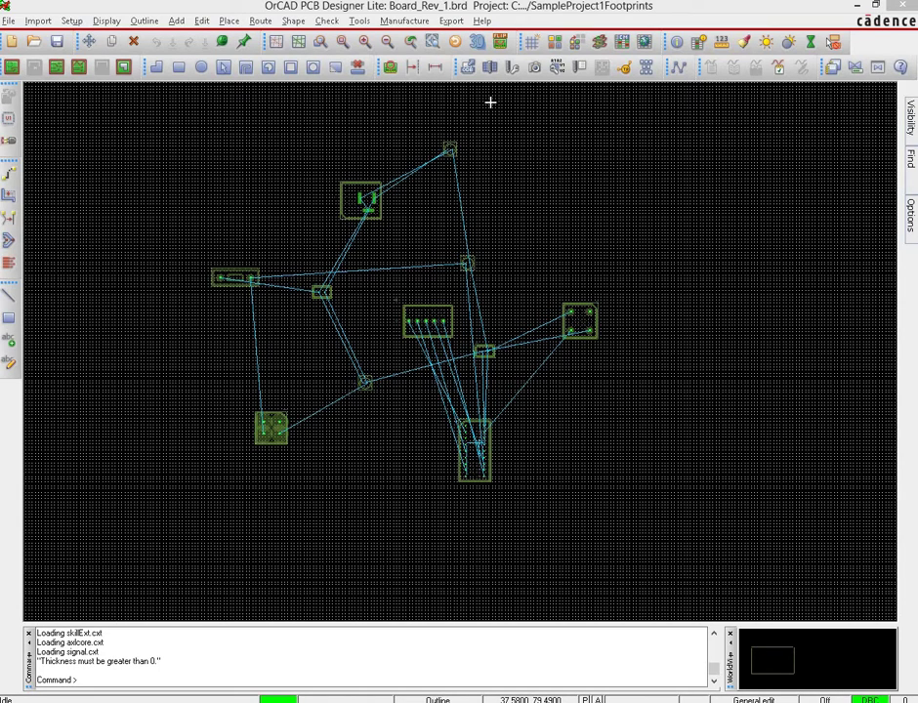